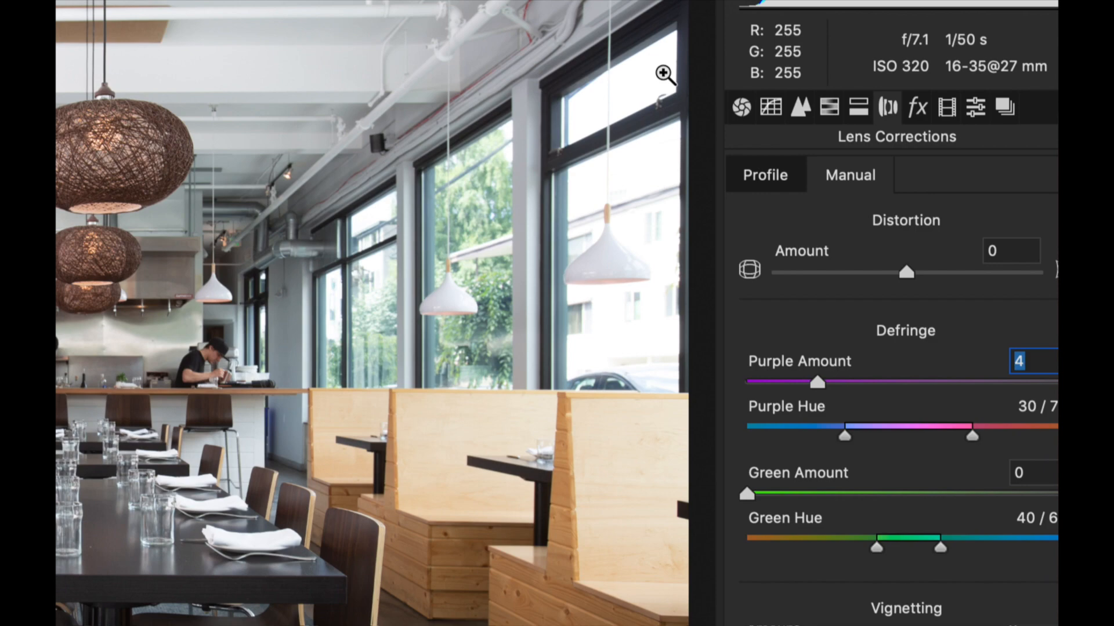
Show the profile-based lens correction settings for the restaurant photo.
left_click(766, 175)
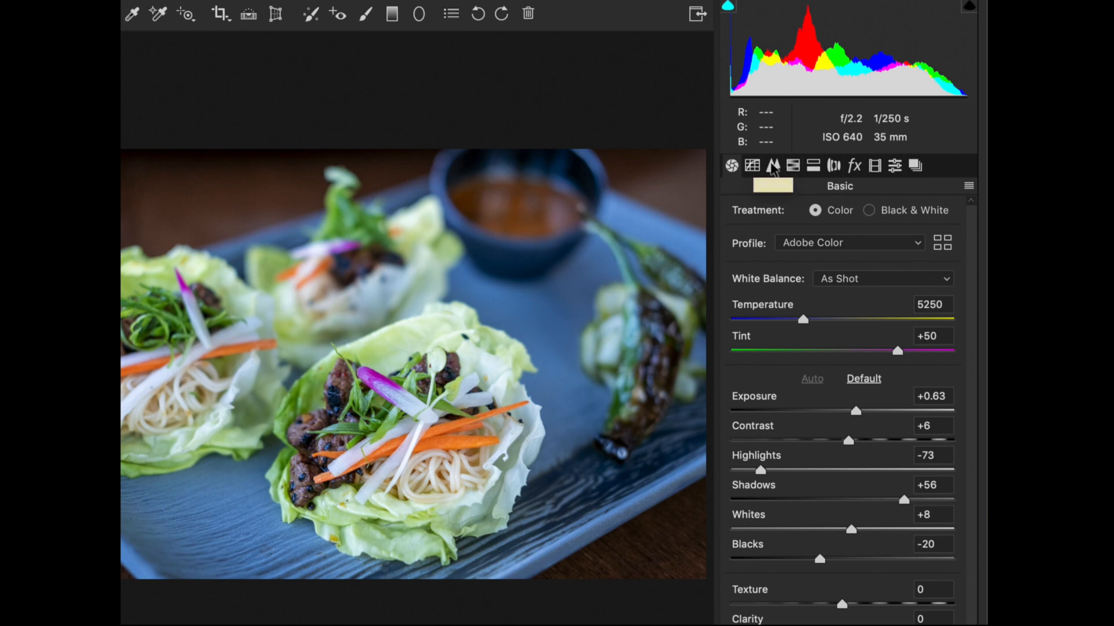
Review the hue, saturation and luminance controls of the HSL adjustments for the lettuce wrap photo.
left_click(794, 167)
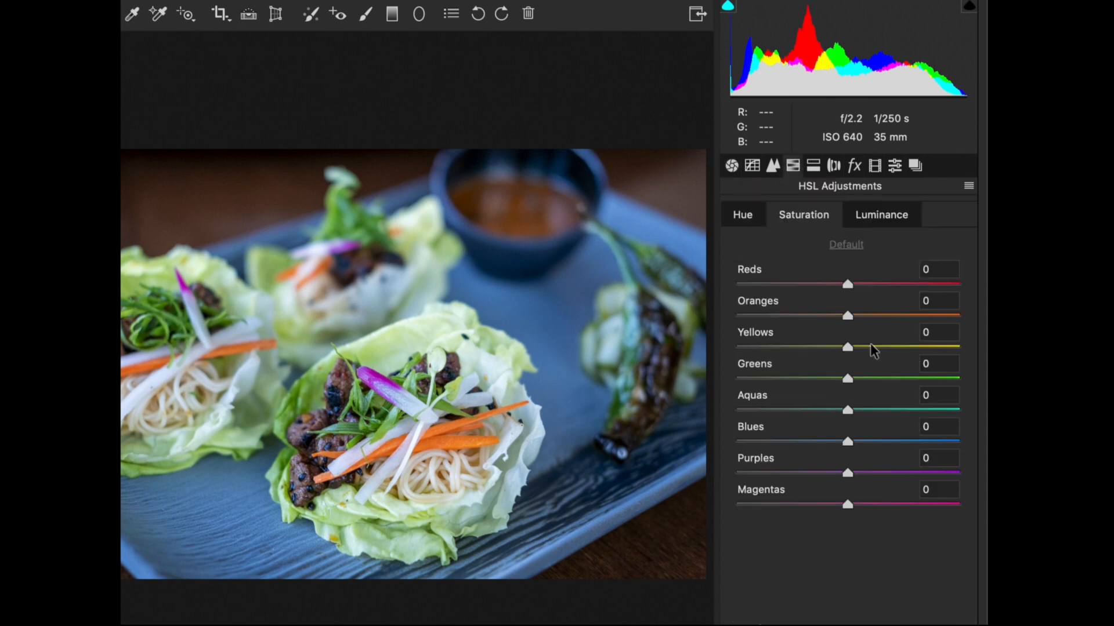
left_click(740, 213)
left_click(805, 216)
left_click(878, 216)
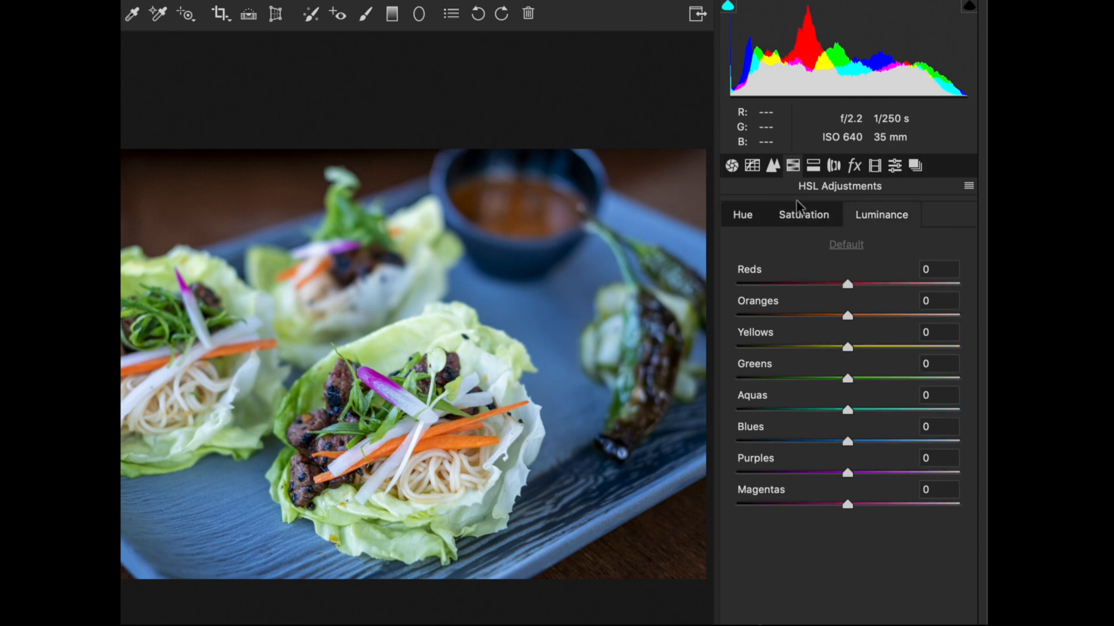
Lower the saturation of the Blues to -48, followed by raising it strongly to compare the effect on the tray.
left_click(801, 216)
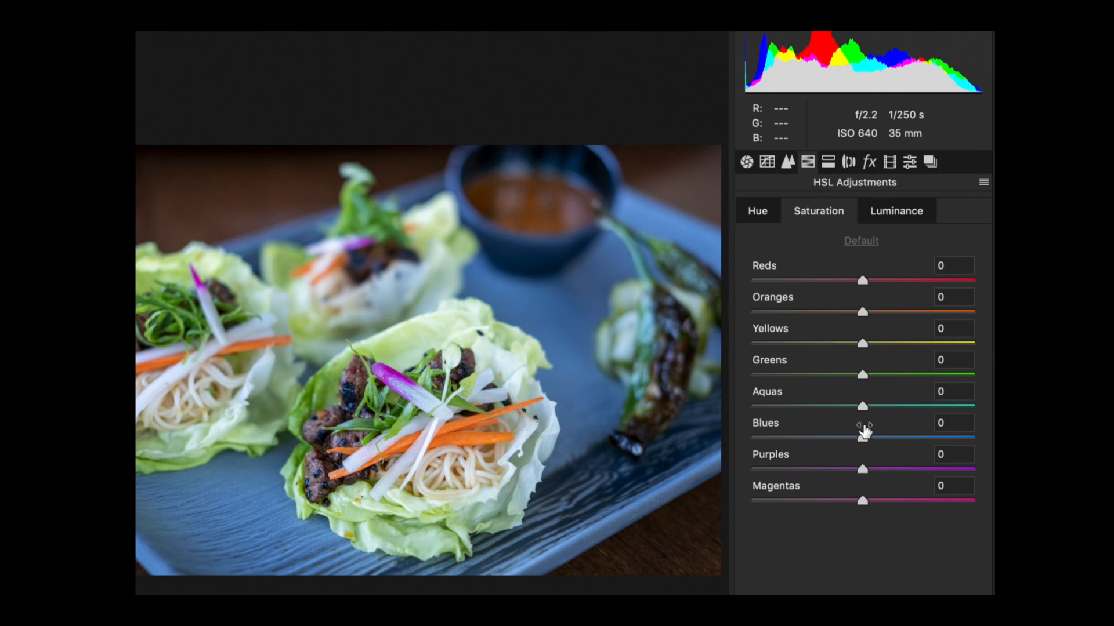
left_click_drag(863, 438, 809, 436)
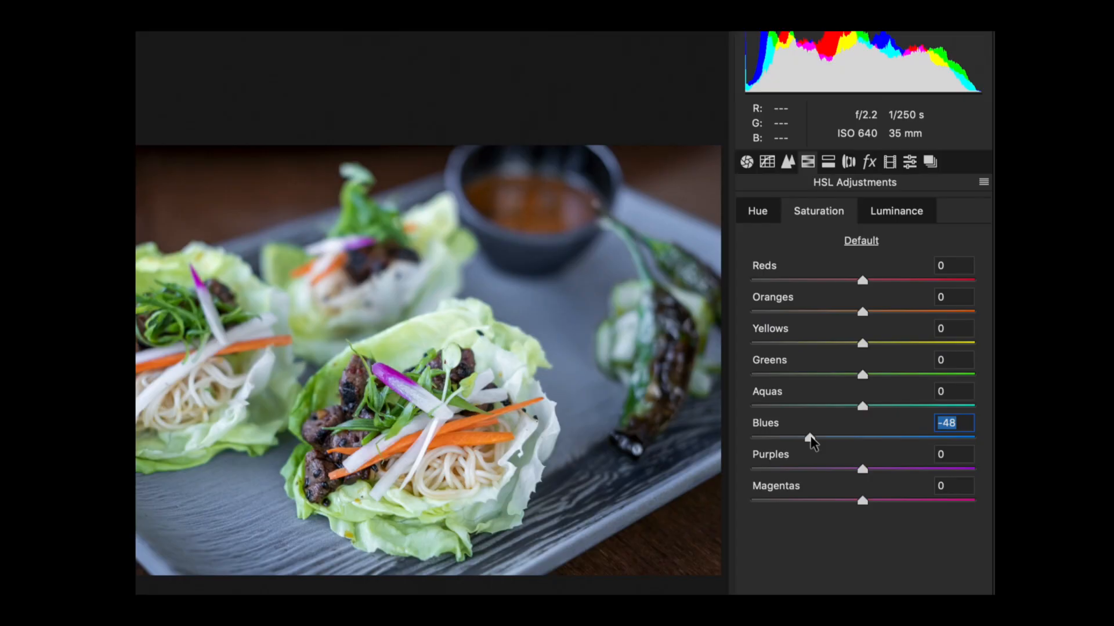
left_click_drag(811, 438, 942, 440)
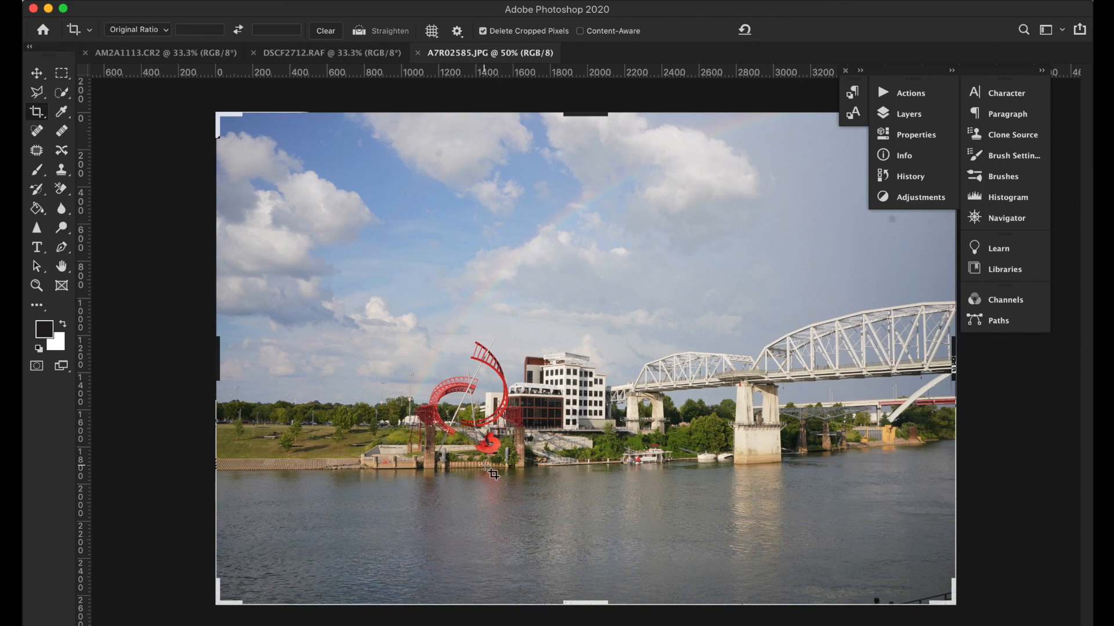
Examine the sky of A7R02585.JPG at 100% magnification for sensor dust spots.
key("super+plus")
key("super+plus")
scroll(381, 376, "up", 5)
scroll(381, 376, "up", 5)
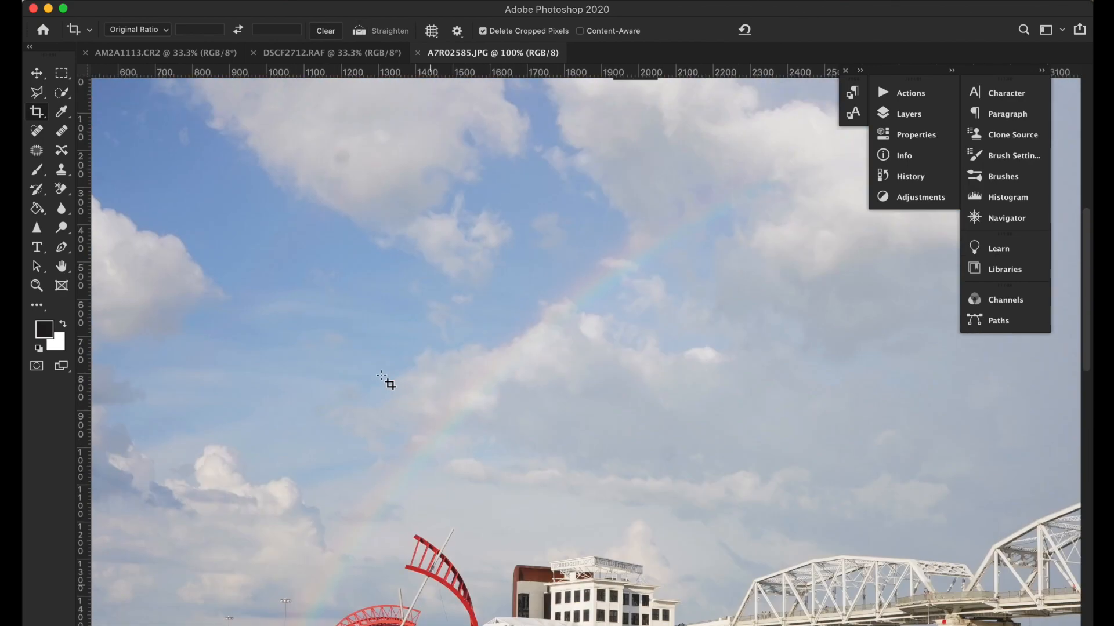
scroll(365, 220, "down", 4)
scroll(364, 219, "up", 4)
scroll(365, 219, "left", 4)
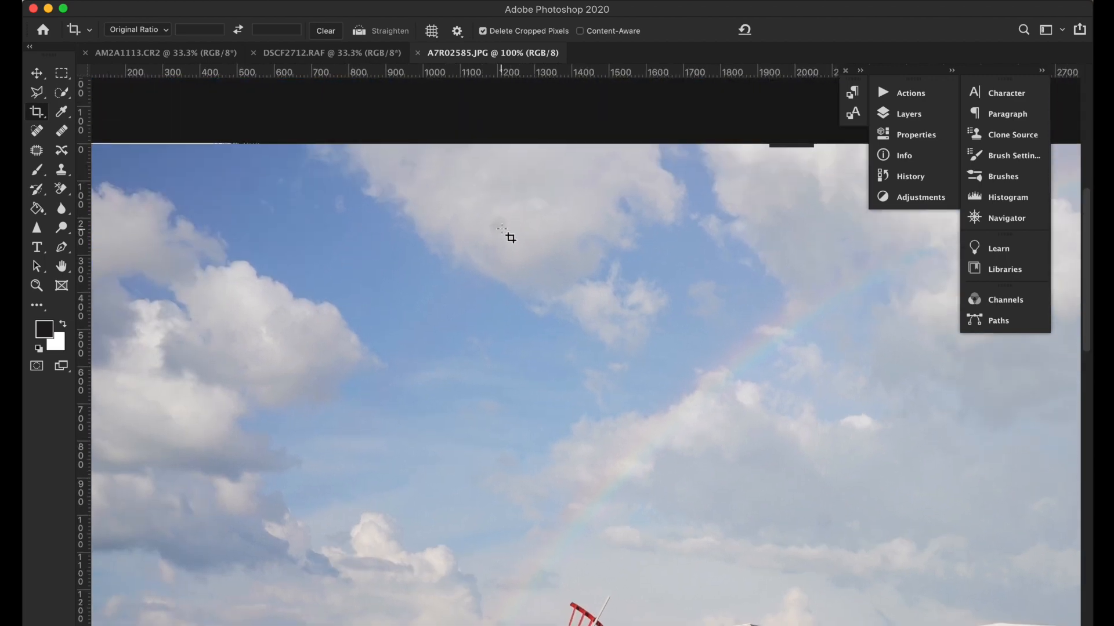
scroll(502, 230, "down", 5)
scroll(502, 230, "right", 10)
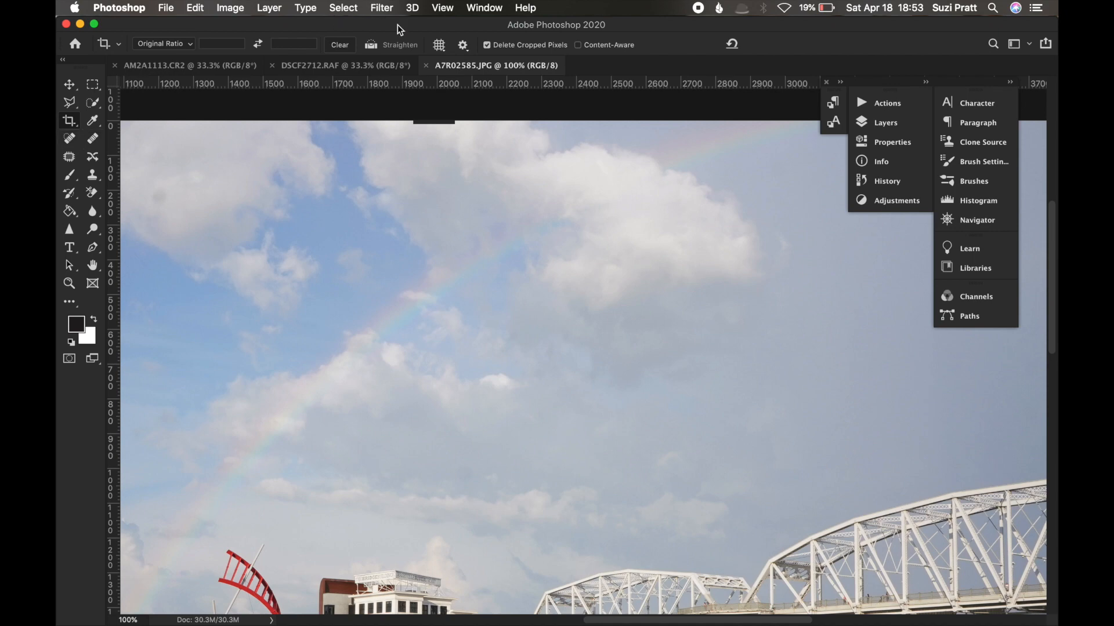
Choose the Photography workspace.
left_click(485, 8)
mouse_move(521, 47)
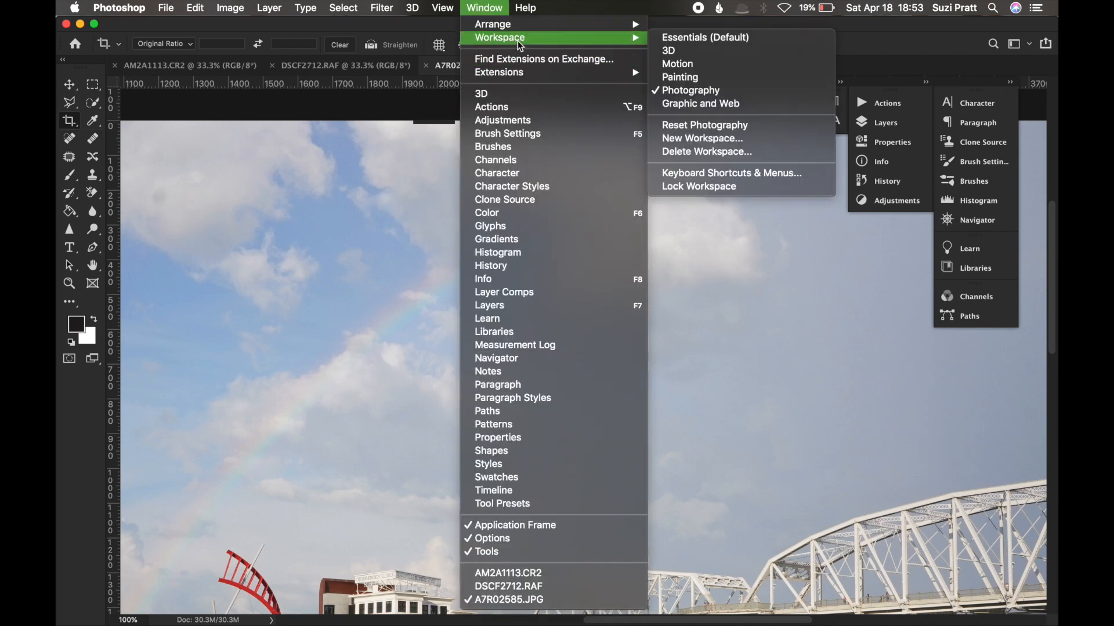
left_click(684, 89)
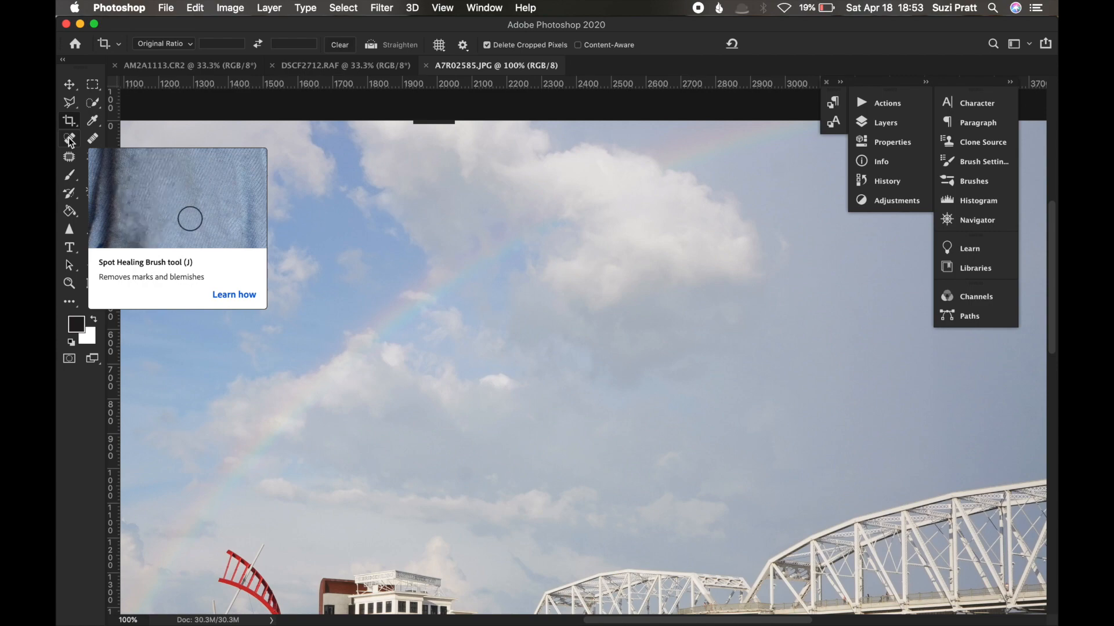
Activate the Spot Healing Brush and set its brush size to 60 px.
left_click(70, 141)
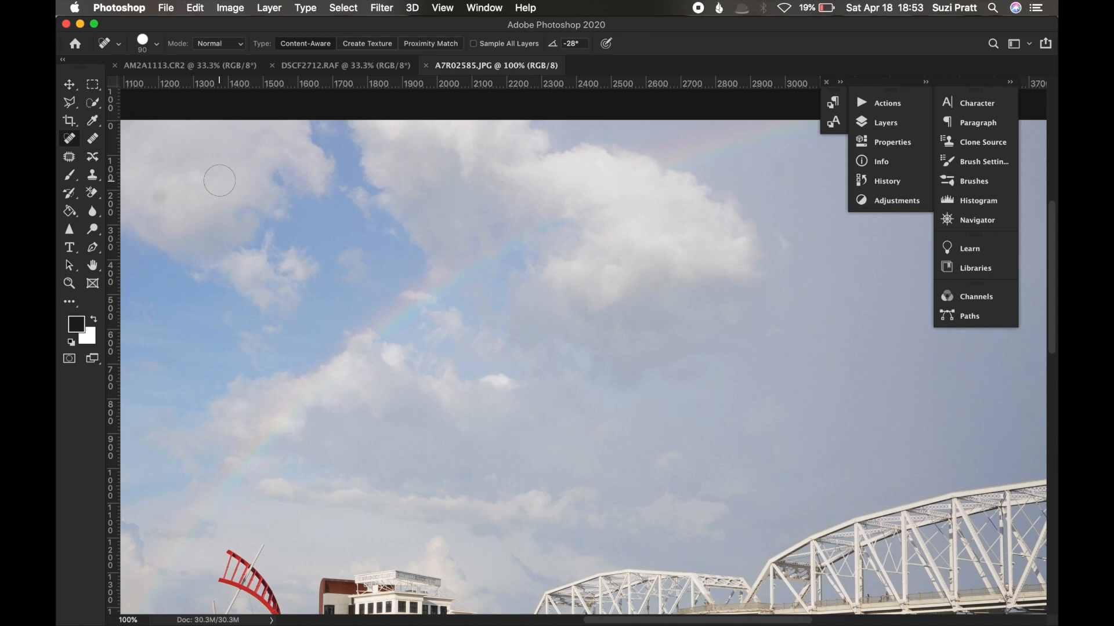
key("bracketleft")
key("bracketleft")
key("bracketleft")
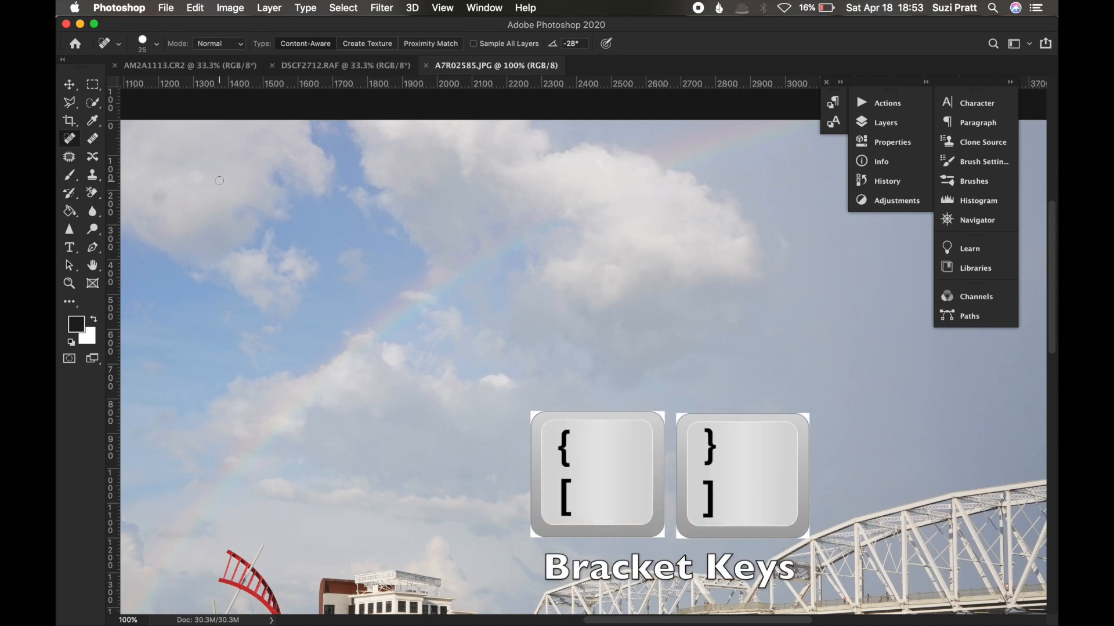
key("bracketleft")
key("bracketleft")
key("bracketleft")
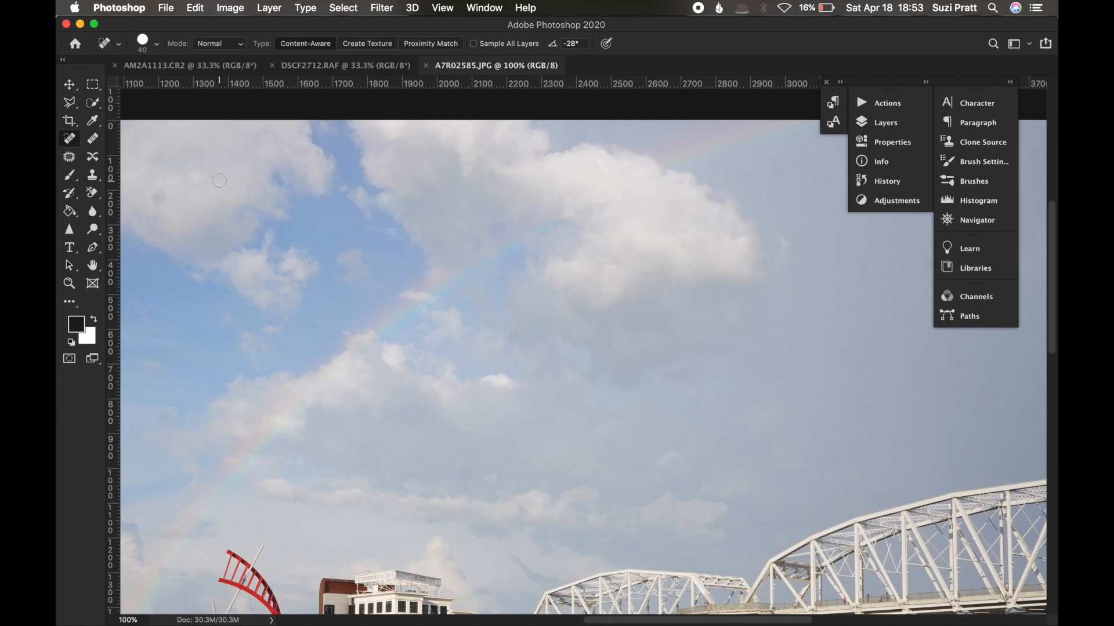
Heal the dust spots in the large cloud and the blue sky beside it with the Spot Healing Brush.
scroll(220, 180, "left", 5)
scroll(220, 180, "down", 2)
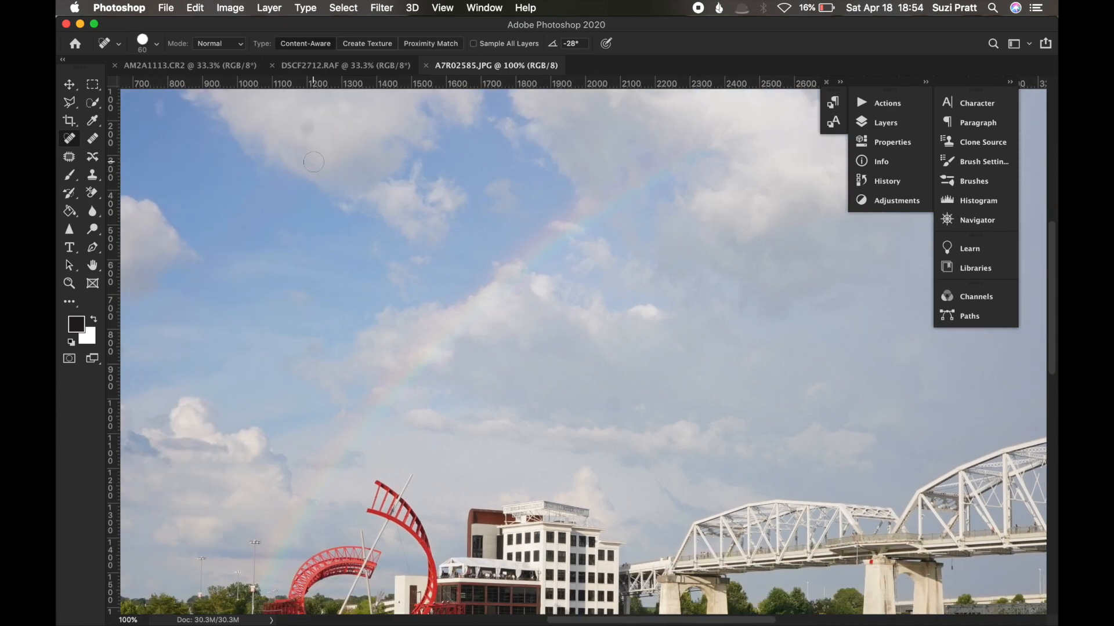
scroll(314, 162, "up", 3)
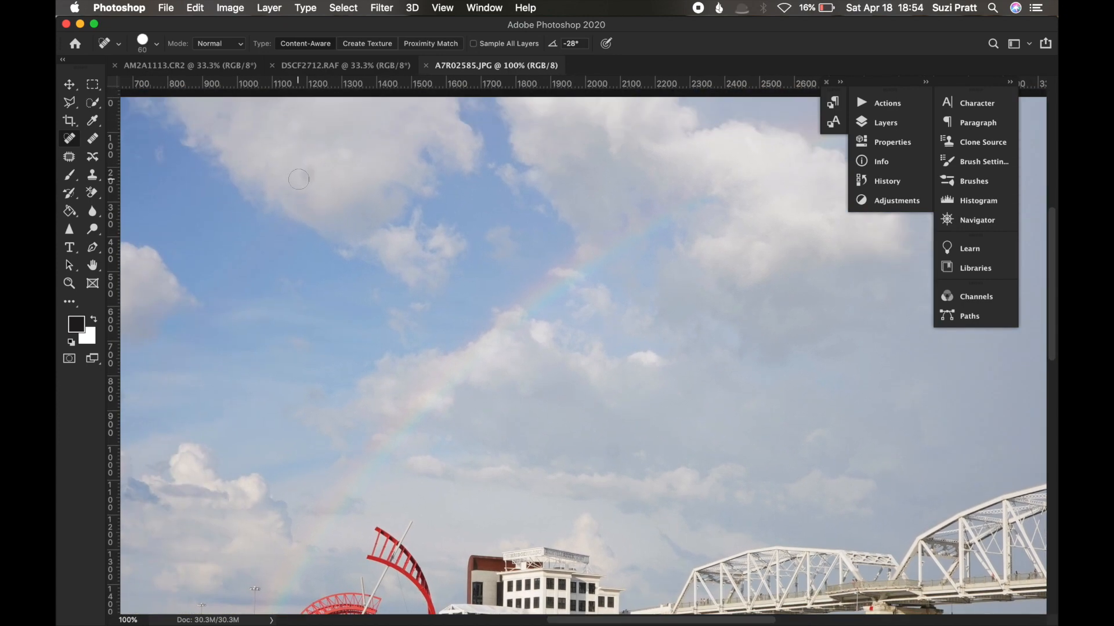
left_click(308, 174)
scroll(325, 192, "up", 2)
scroll(325, 191, "left", 1)
left_click(261, 166)
left_click(249, 164)
left_click(389, 204)
left_click(347, 199)
left_click(314, 190)
Heal the dark dust spot in the grey sky above the bridge with the Spot Healing Brush.
scroll(362, 204, "down", 3)
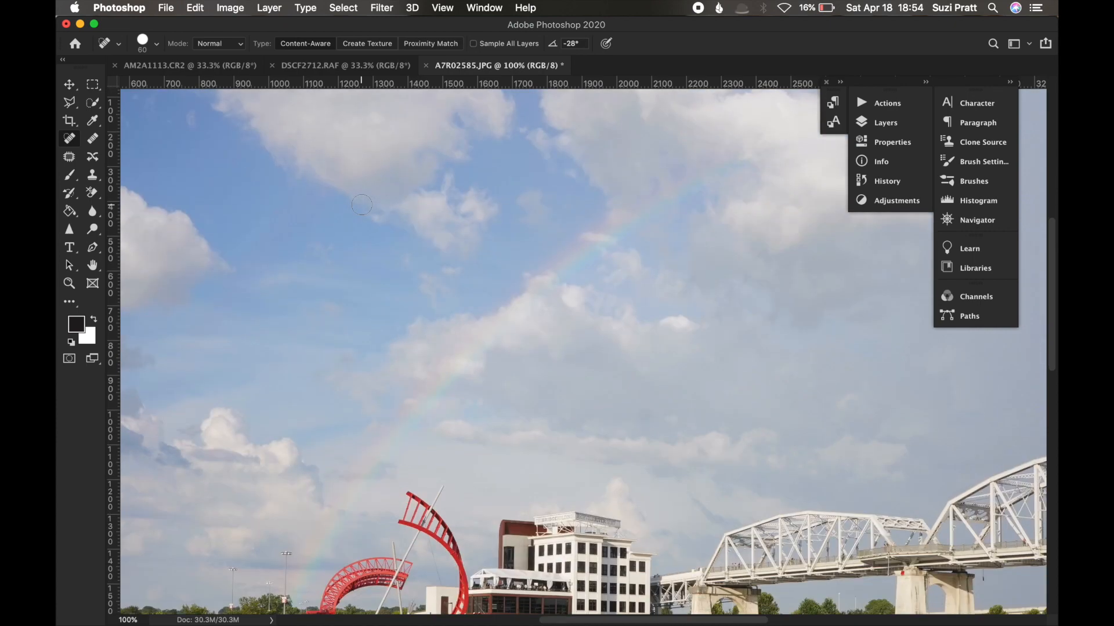
scroll(309, 256, "left", 4)
scroll(310, 256, "down", 2)
scroll(316, 253, "up", 6)
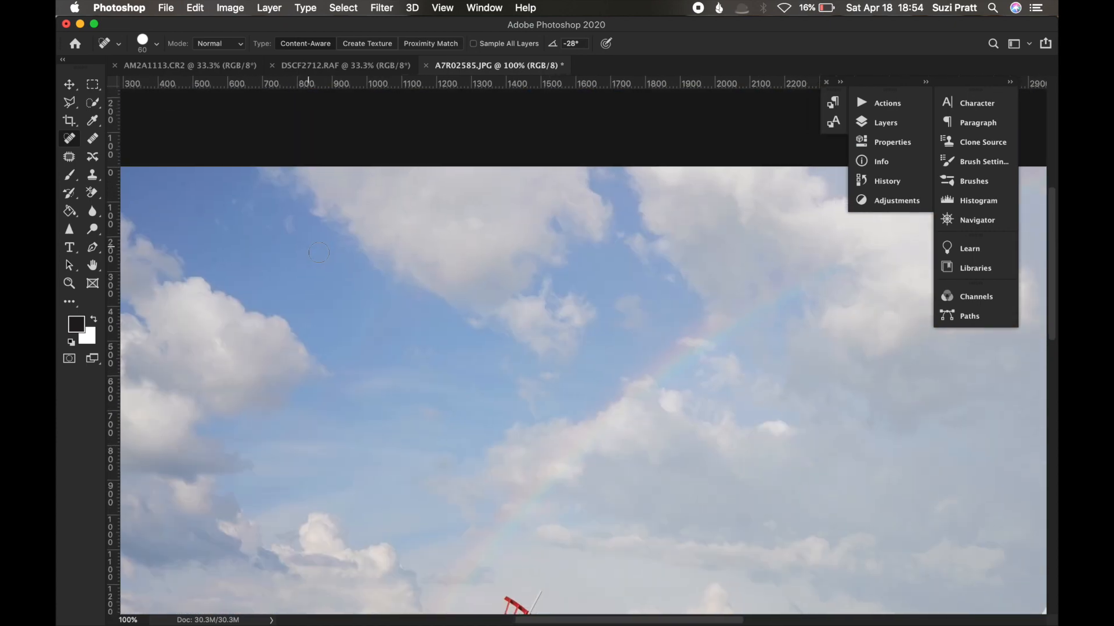
scroll(319, 252, "right", 12)
scroll(319, 253, "down", 5)
scroll(319, 252, "right", 3)
scroll(319, 252, "down", 1)
left_click(659, 203)
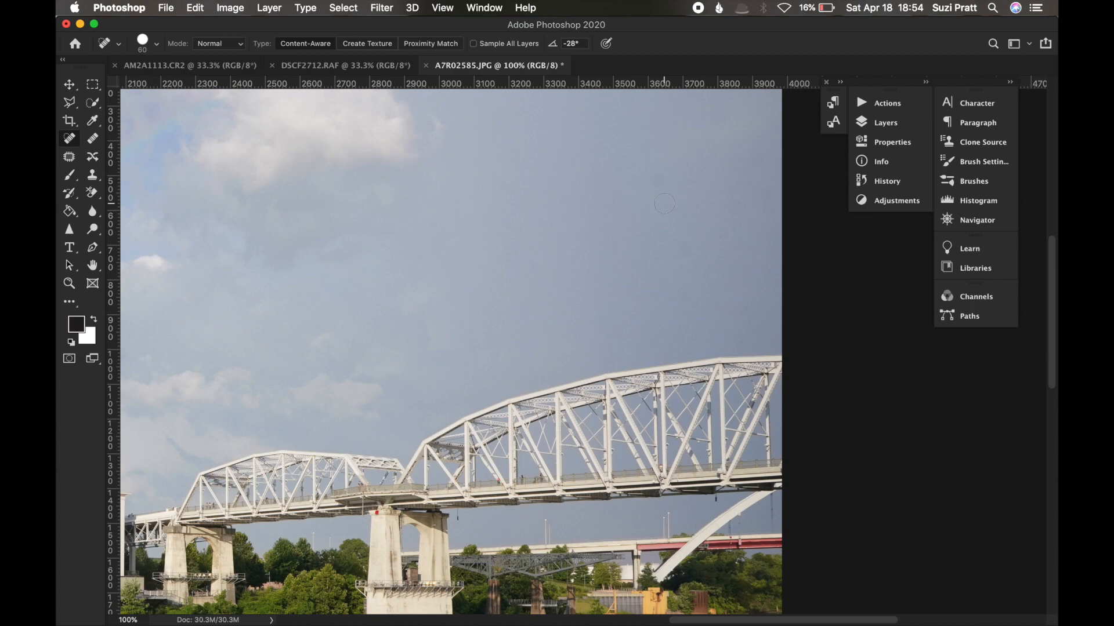
Examine the bridge trusses and the people on the deck at 400% magnification, and return to 100%.
key("super+plus")
key("super+plus")
key("super+plus")
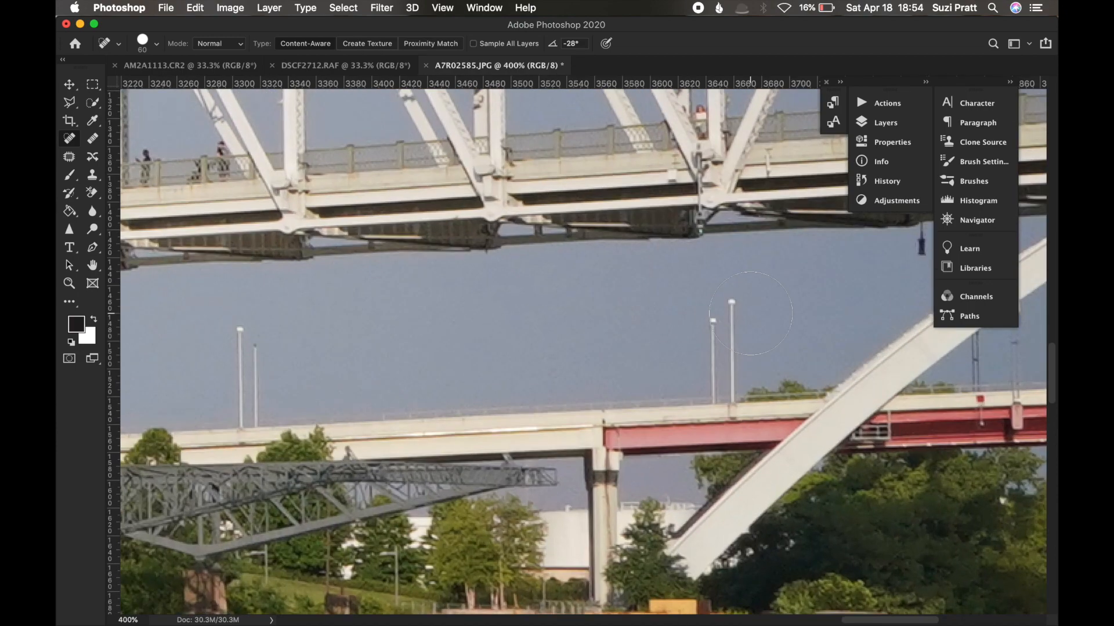
scroll(576, 291, "up", 8)
scroll(577, 291, "left", 3)
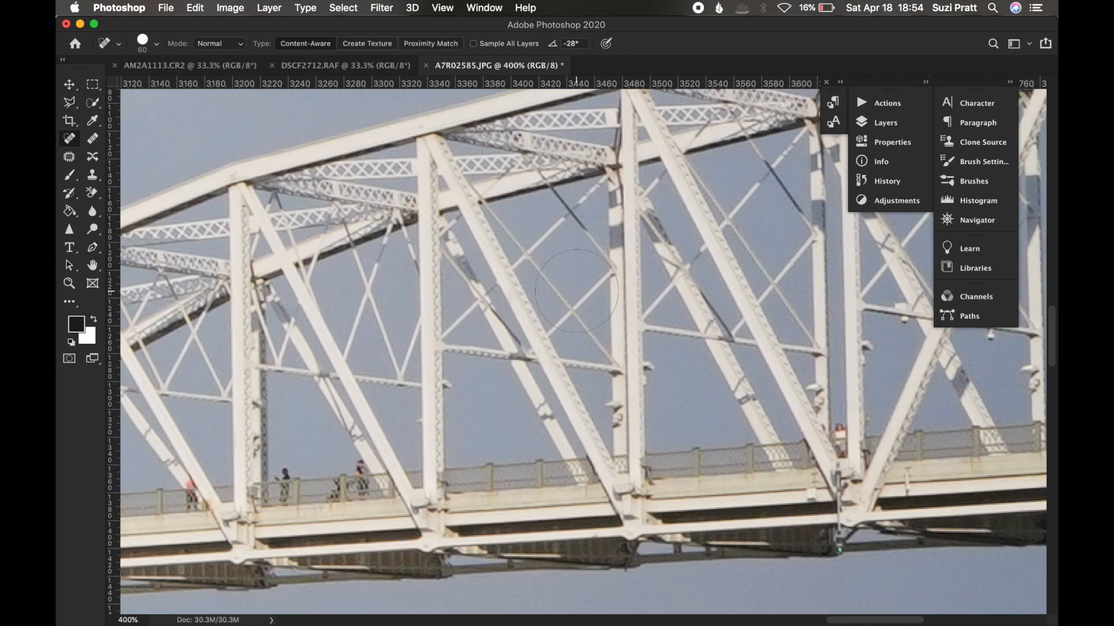
key("super+minus")
key("super+minus")
key("super+minus")
key("super+minus")
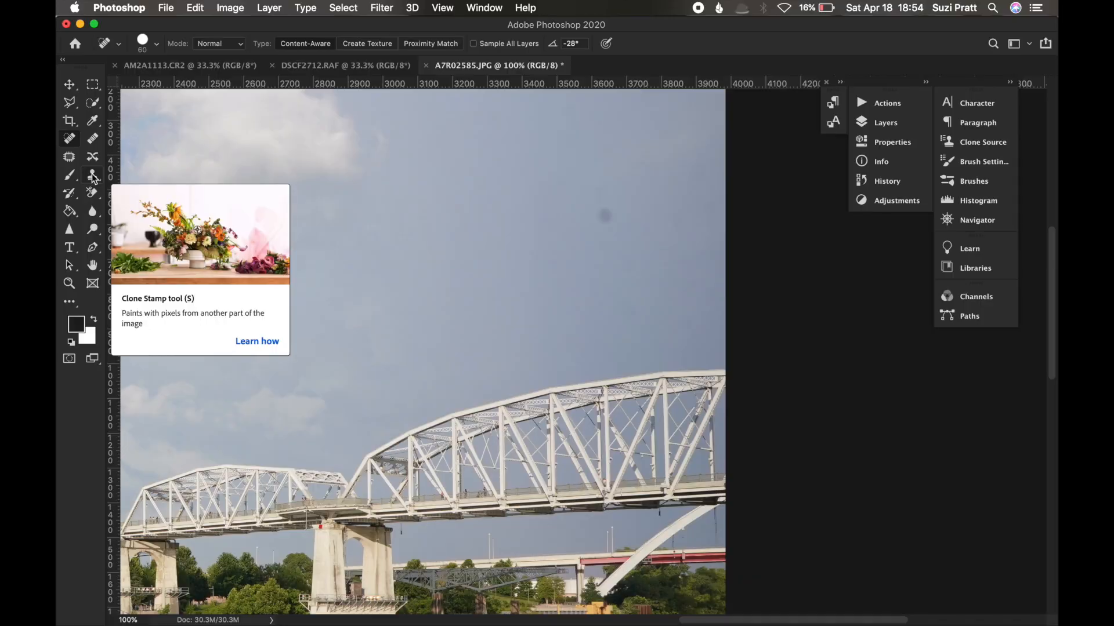
Switch to the Clone Stamp tool and set its brush size to 60 px for the dust spot above the bridge.
left_click(93, 175)
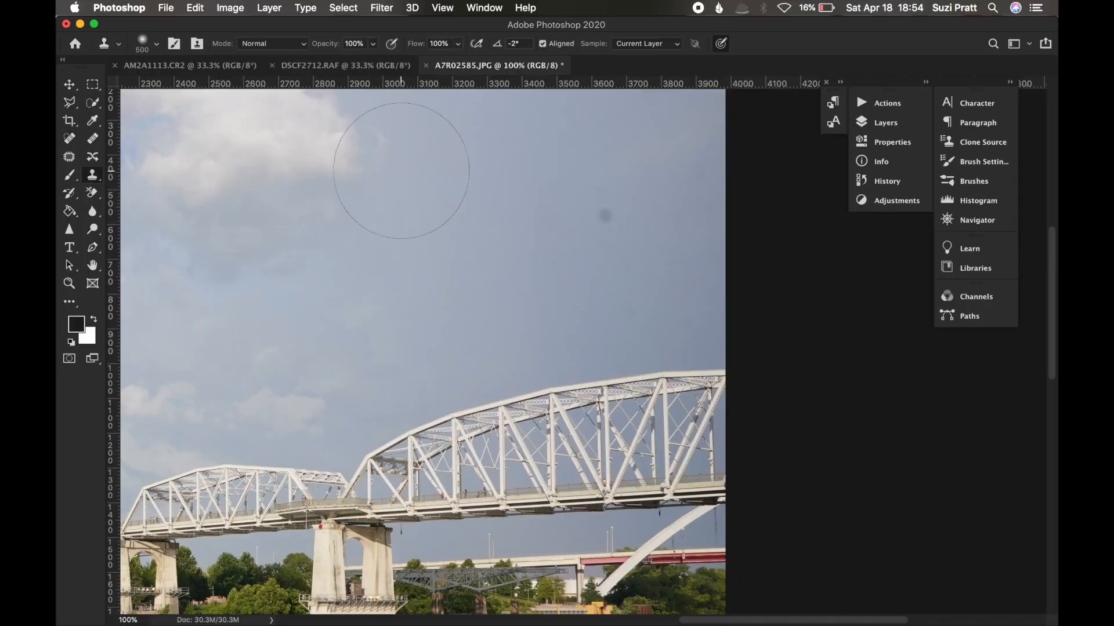
key("bracketleft")
key("bracketleft")
key("bracketleft")
key("bracketleft")
key("bracketleft")
key("bracketleft")
key("bracketleft")
key("bracketleft")
key("bracketleft")
key("bracketleft")
key("bracketleft")
key("bracketright")
key("bracketright")
key("bracketleft")
key("bracketleft")
key("bracketleft")
key("bracketleft")
key("bracketleft")
key("bracketleft")
key("bracketleft")
key("bracketleft")
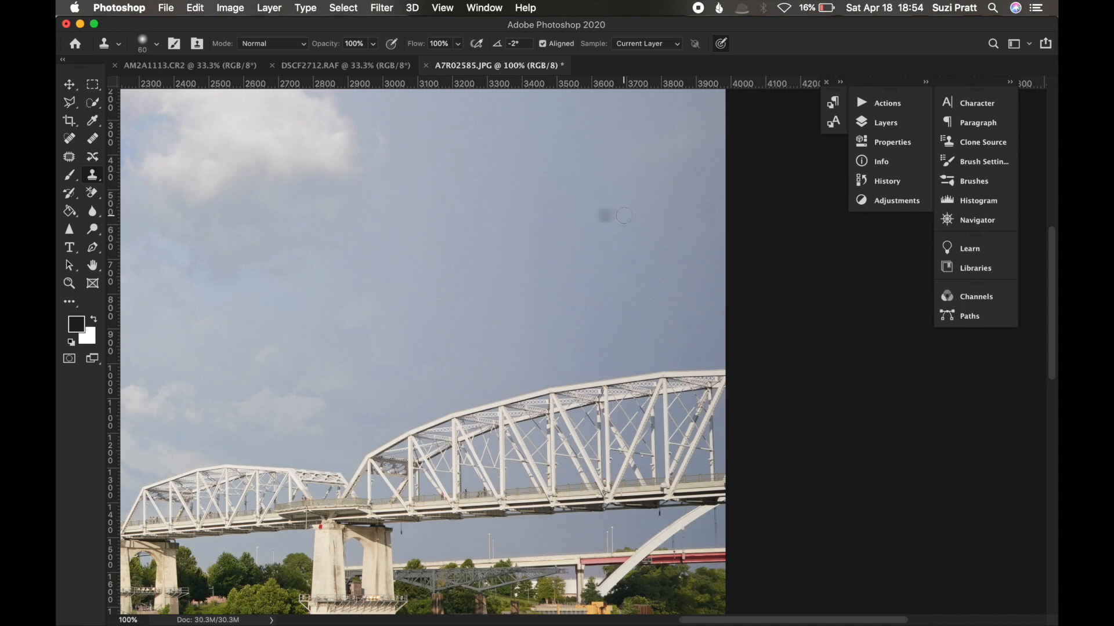